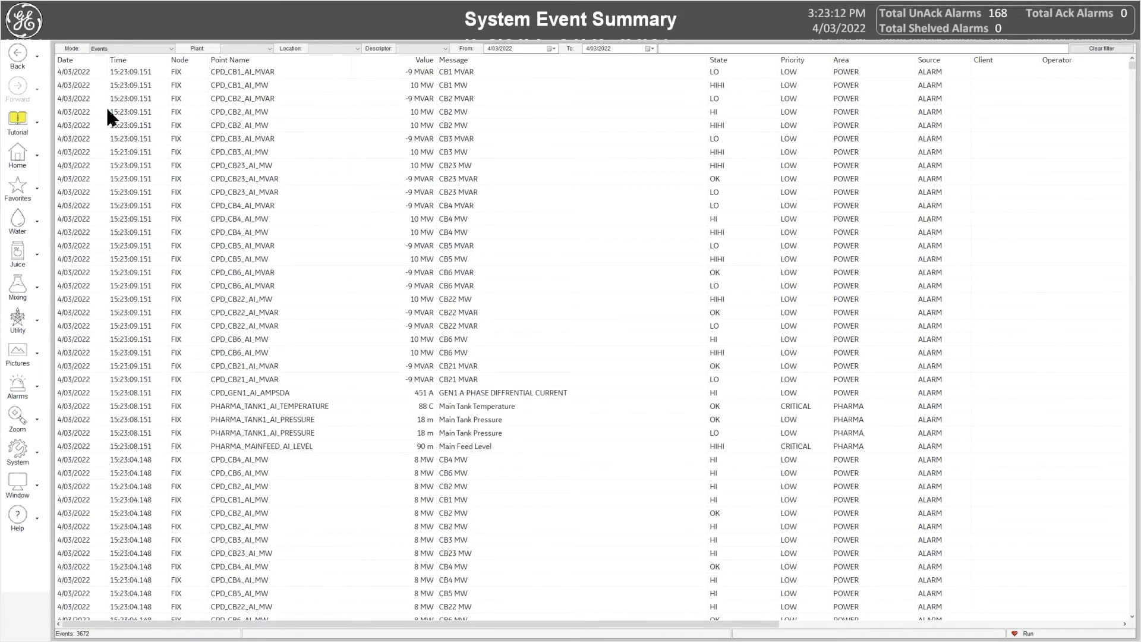
Show the Chemical Mixing display's event list filtered to the H2O plant
left_click(24, 53)
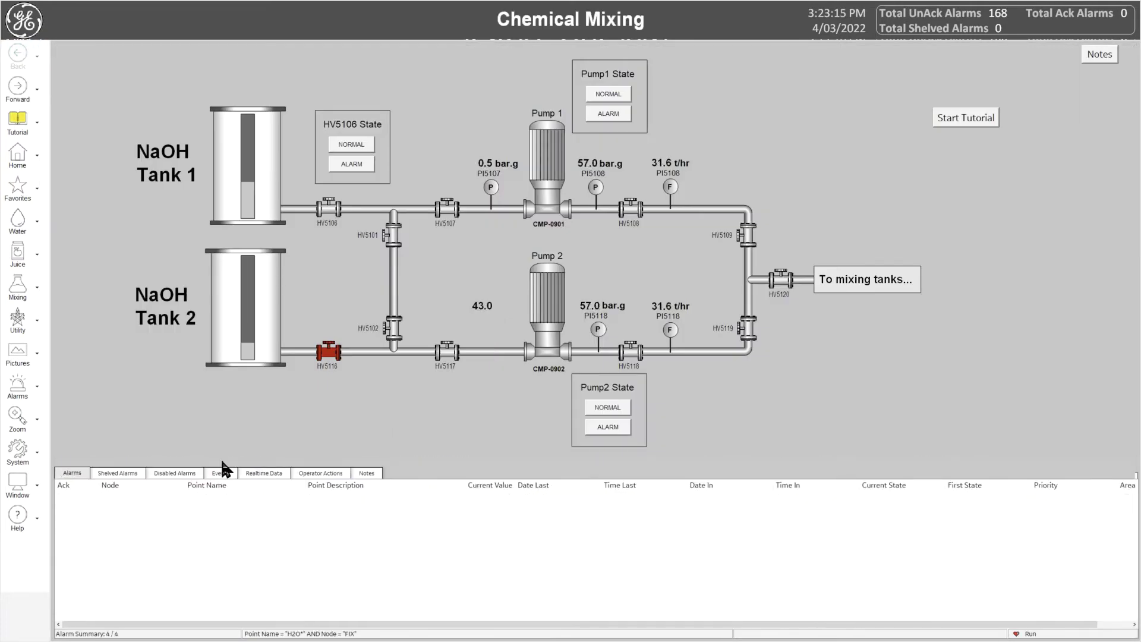
left_click(224, 455)
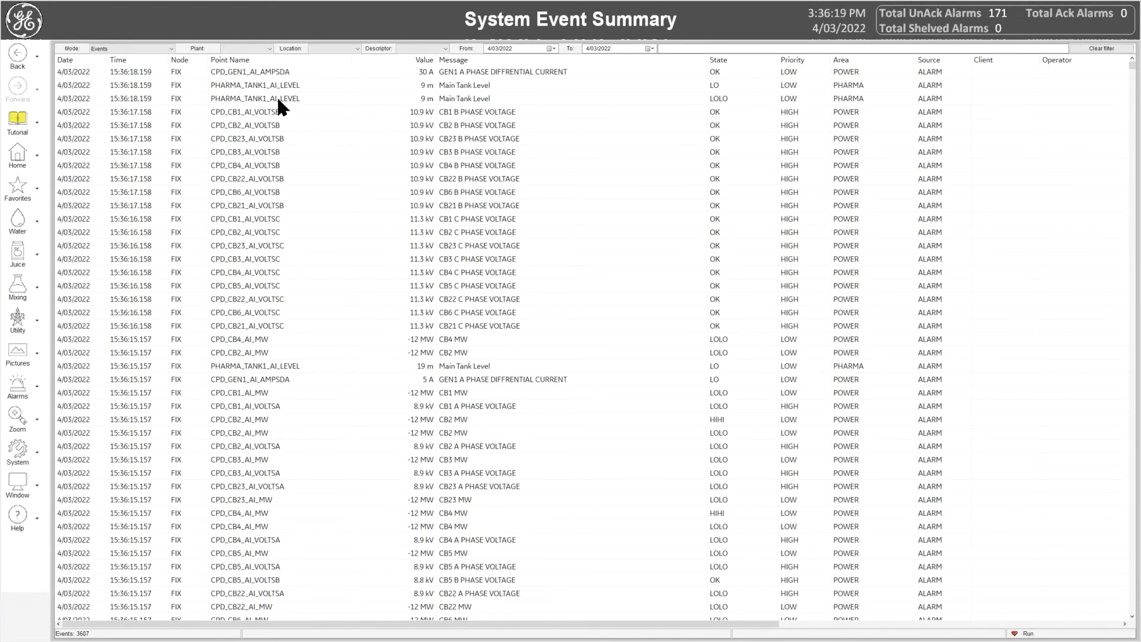
left_click(265, 48)
left_click(235, 91)
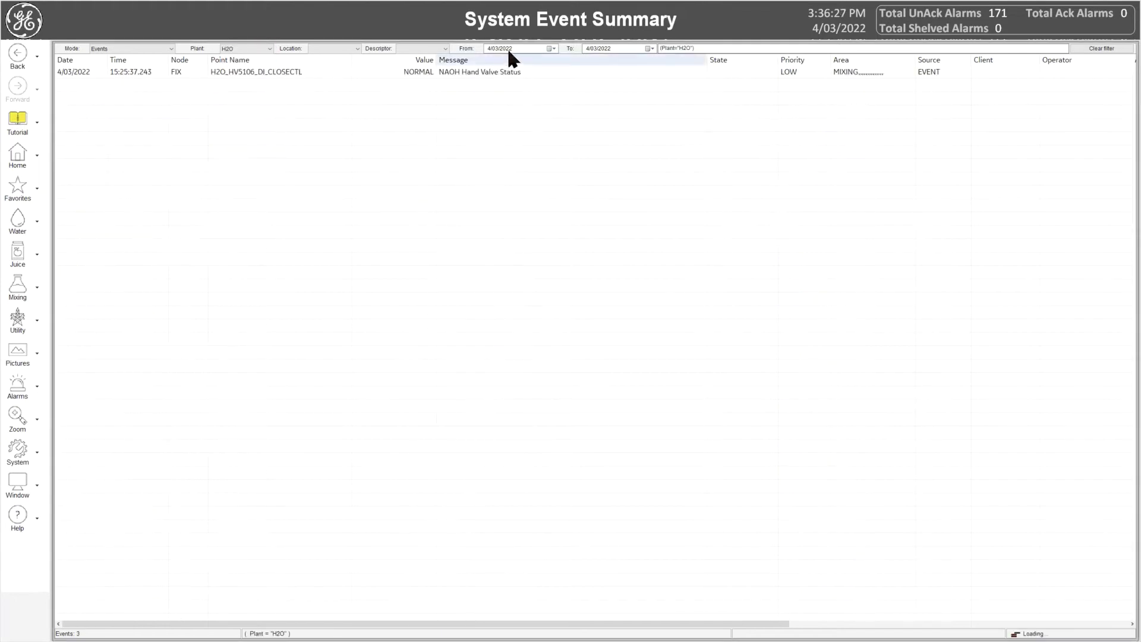
left_click(507, 48)
Filter events to the OPERATOR source value, then clear all filters
left_click(547, 126)
right_click(940, 129)
left_click(985, 259)
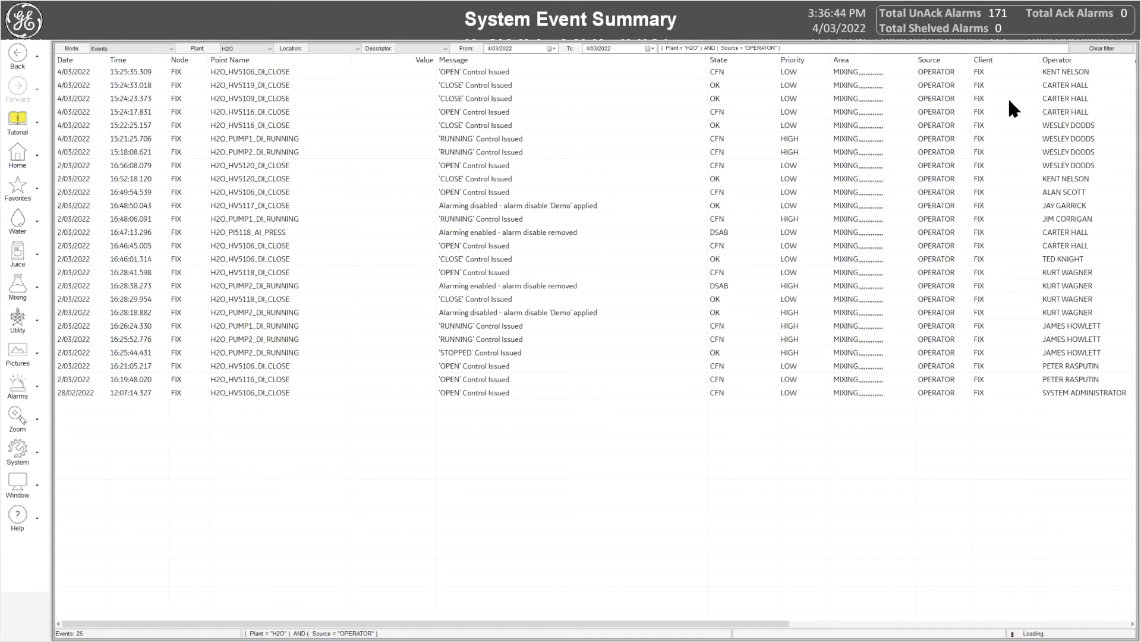
left_click(1097, 50)
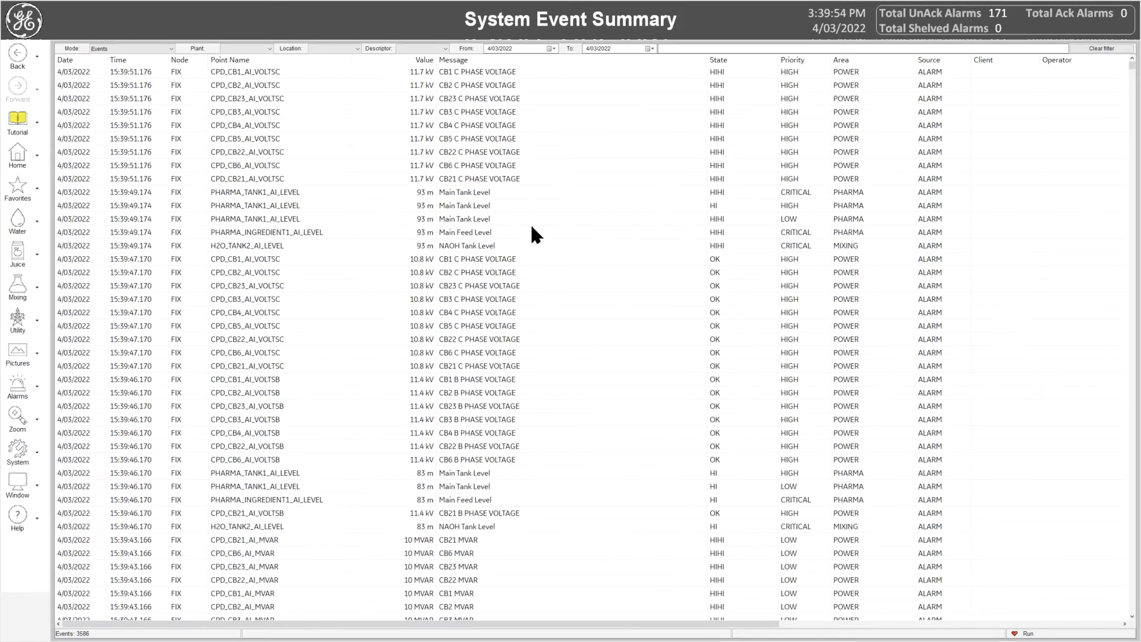
Add a custom Date/Time filter condition for events after 2/03/2022
right_click(532, 229)
left_click(561, 334)
left_click(492, 195)
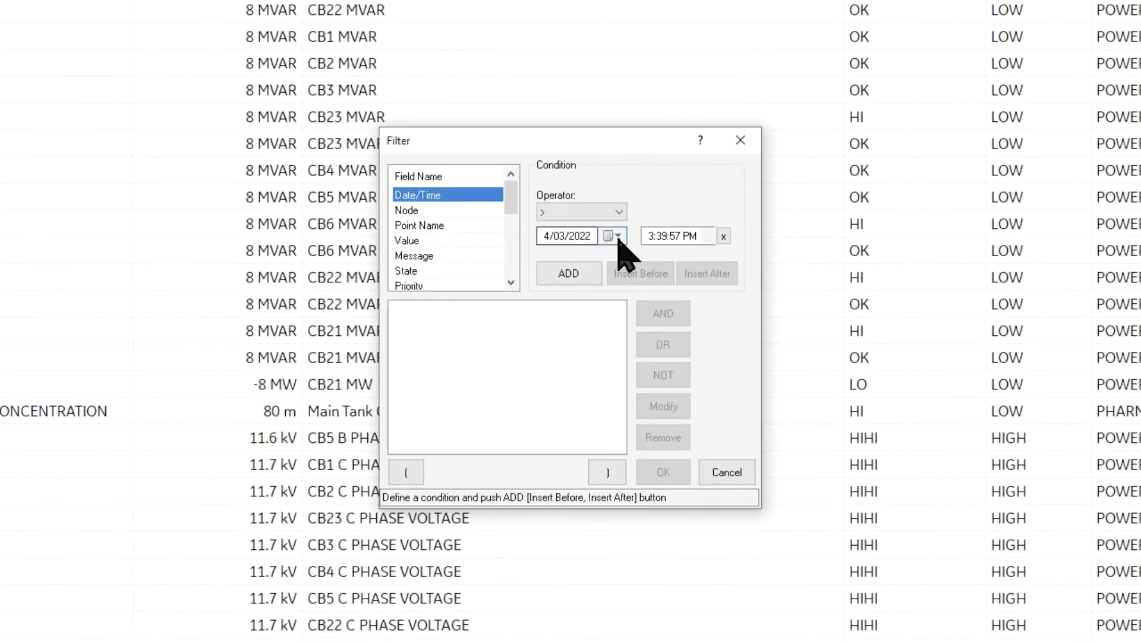
left_click(615, 236)
left_click(506, 294)
left_click(708, 238)
left_click(724, 238)
left_click(569, 275)
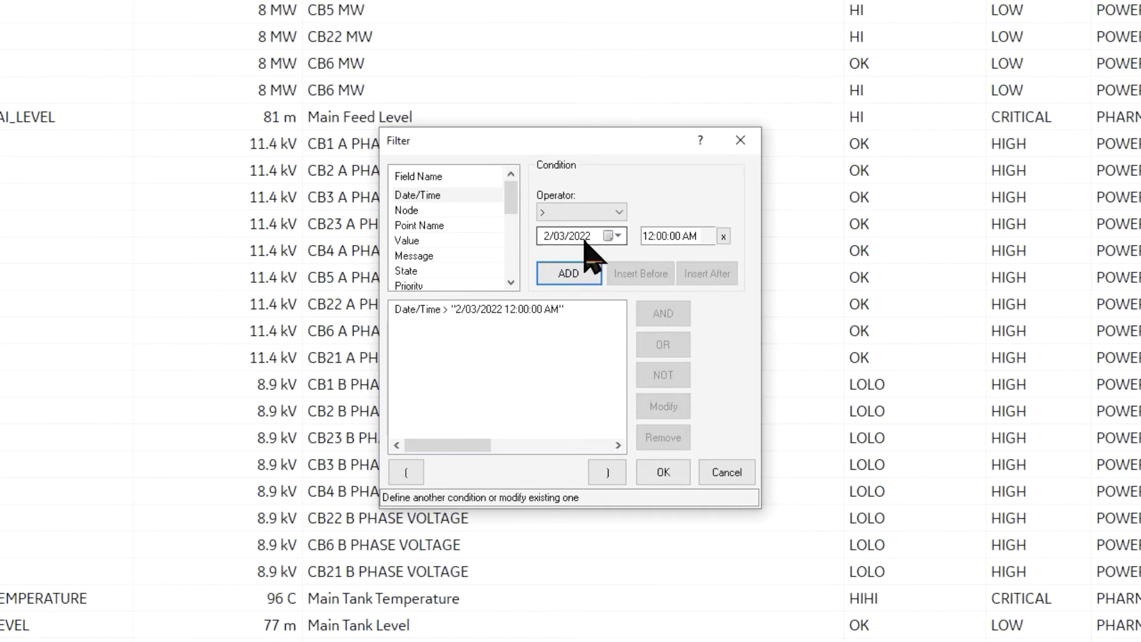
Add a second Date/Time condition for 4/03/2022 and apply the filter
left_click(617, 237)
left_click(560, 296)
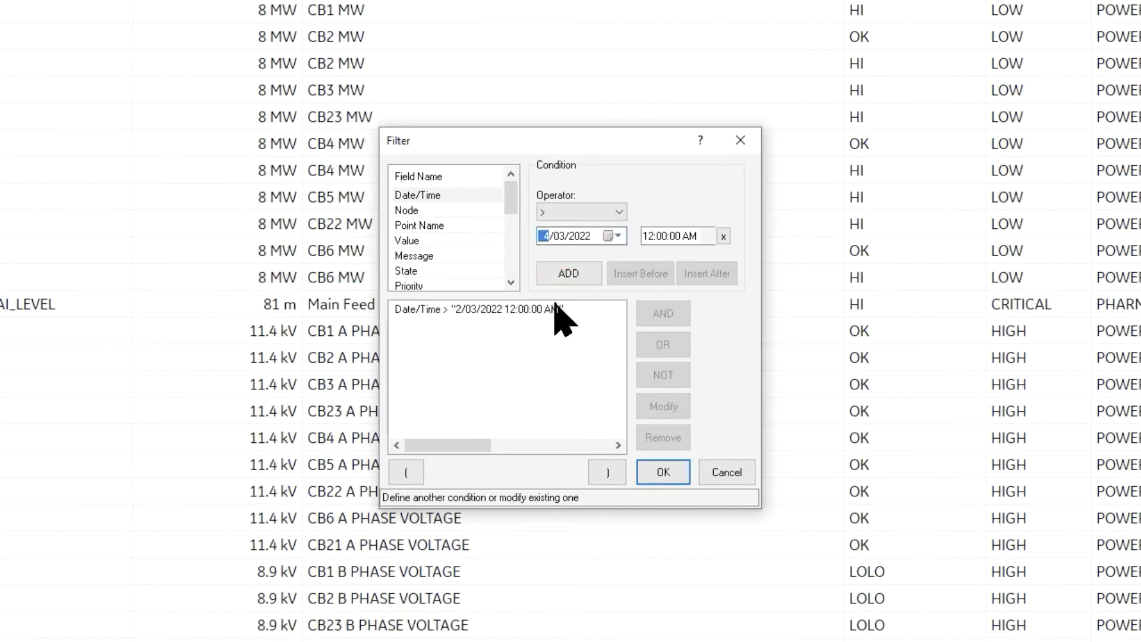
left_click(575, 277)
left_click(663, 473)
From the CB23 event row, post an operator message warning of imminent maintenance
right_click(568, 230)
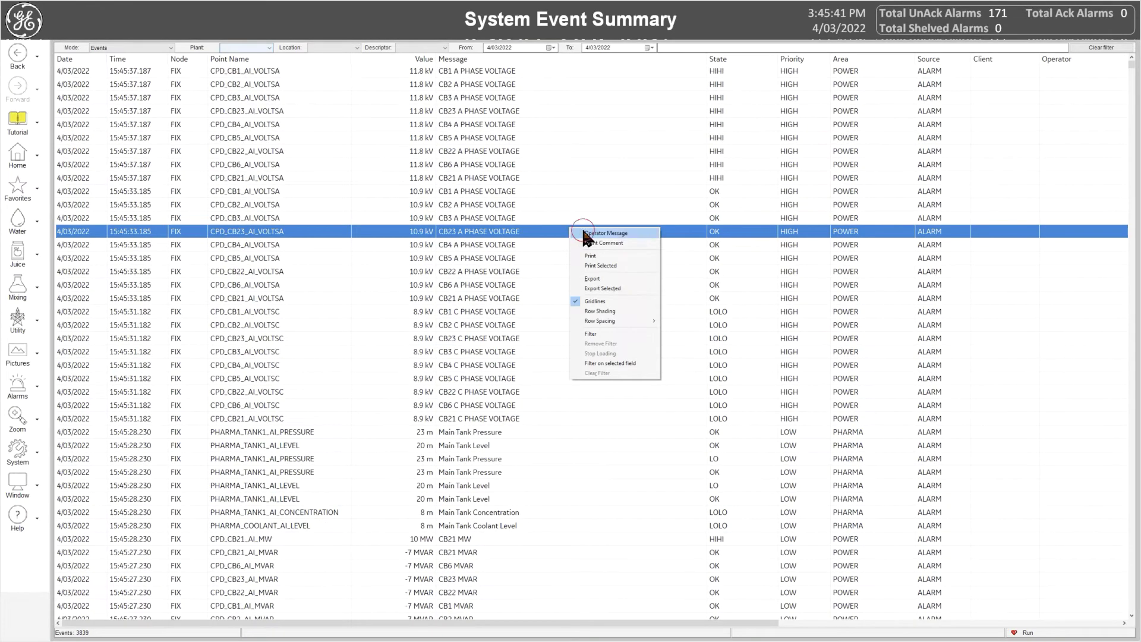
left_click(587, 234)
type("System maintenance in 2 minutes. Please log off now...")
left_click(617, 371)
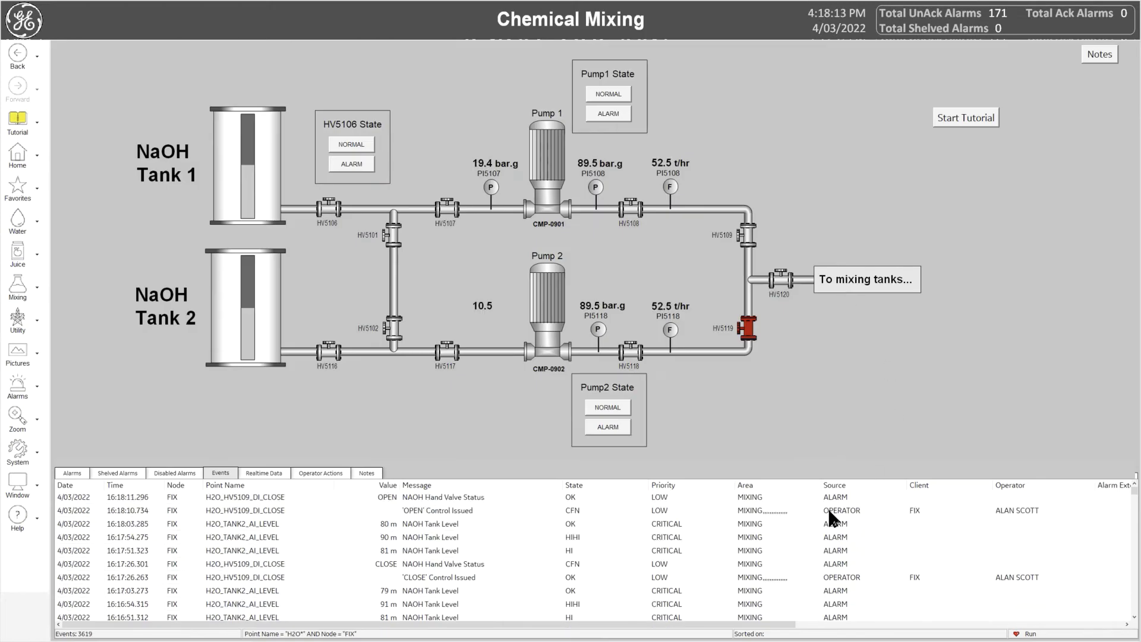
Comment 'Restored after issue resolved' on the H2O_HV5109_DI_CLOSE valve event
right_click(832, 516)
left_click(856, 369)
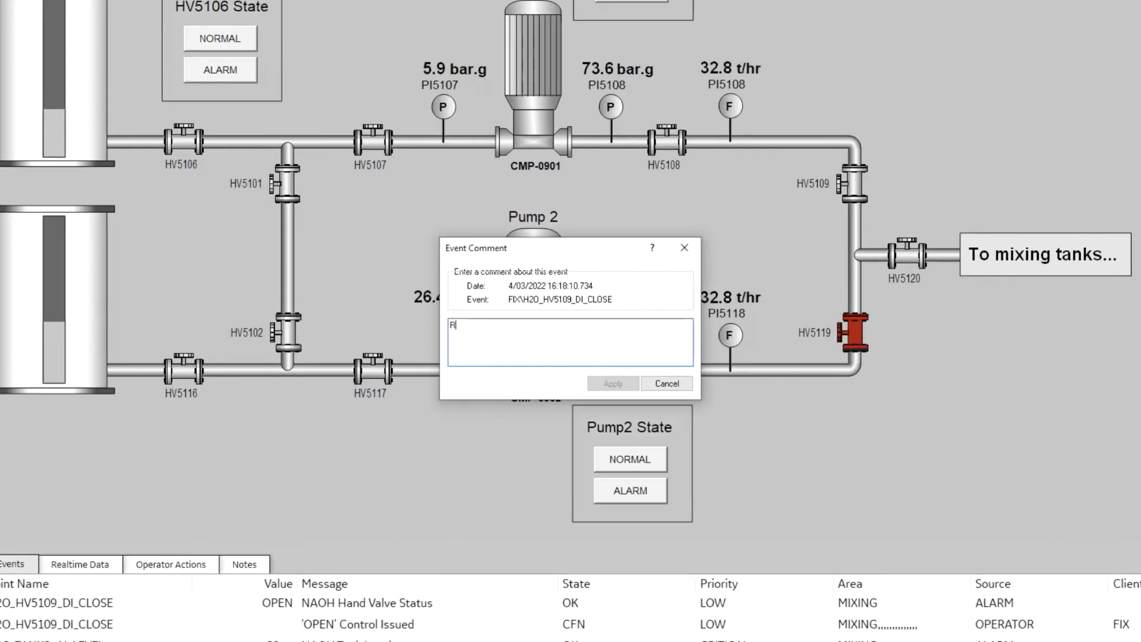
type("Restored after issue resol")
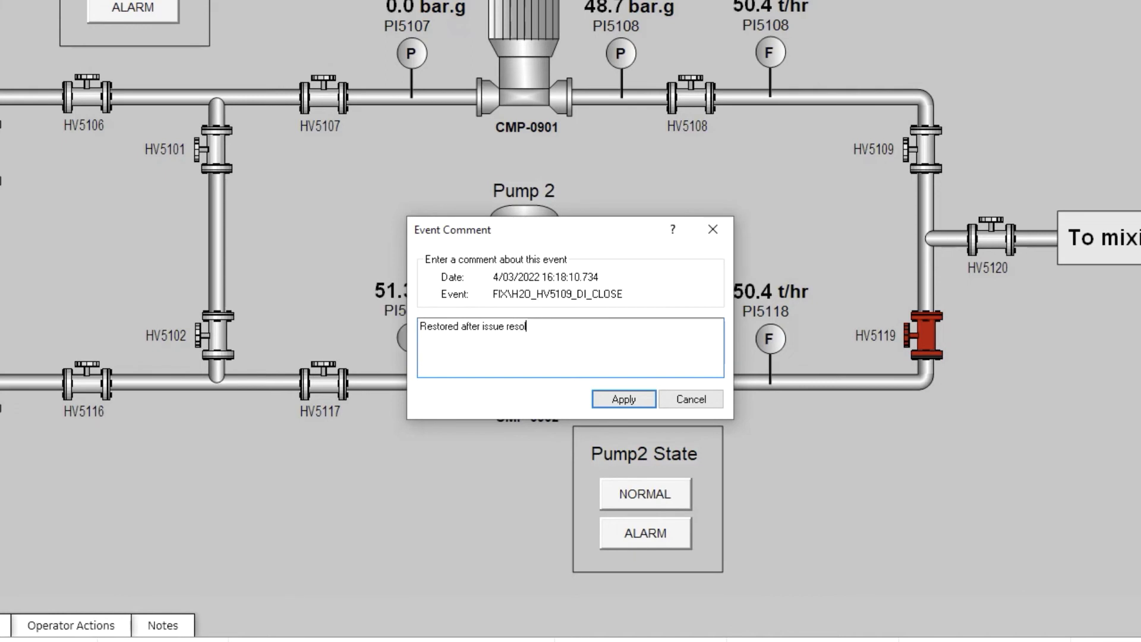
type("ved")
left_click(613, 399)
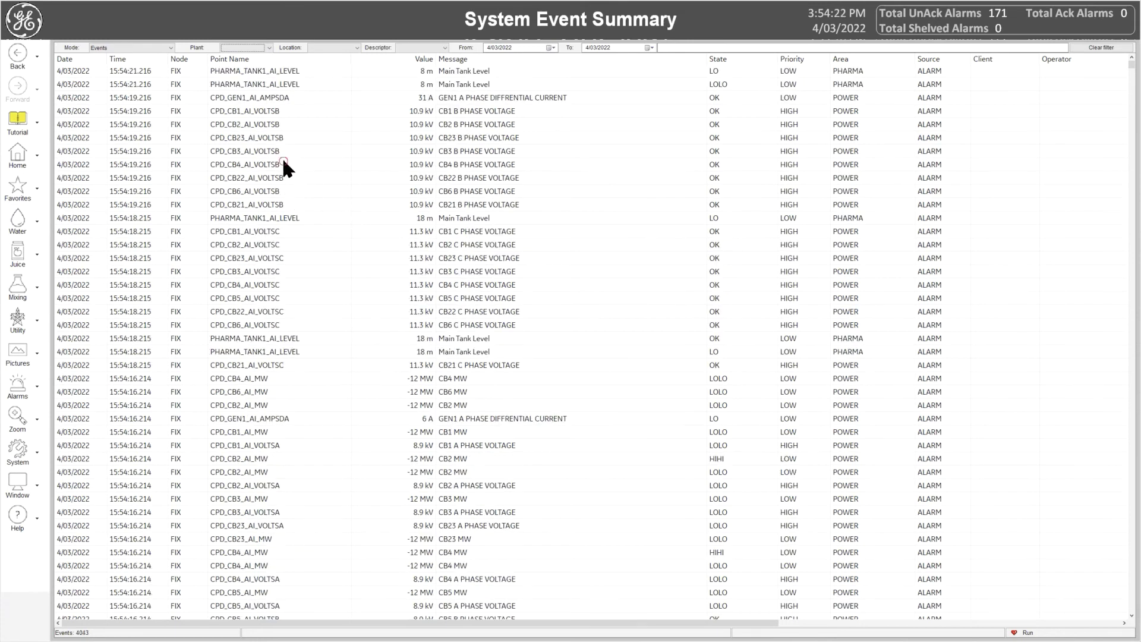
Export the shift-selected block of events to demo.csv
left_click(283, 164)
left_click(283, 352, "shift")
right_click(301, 234)
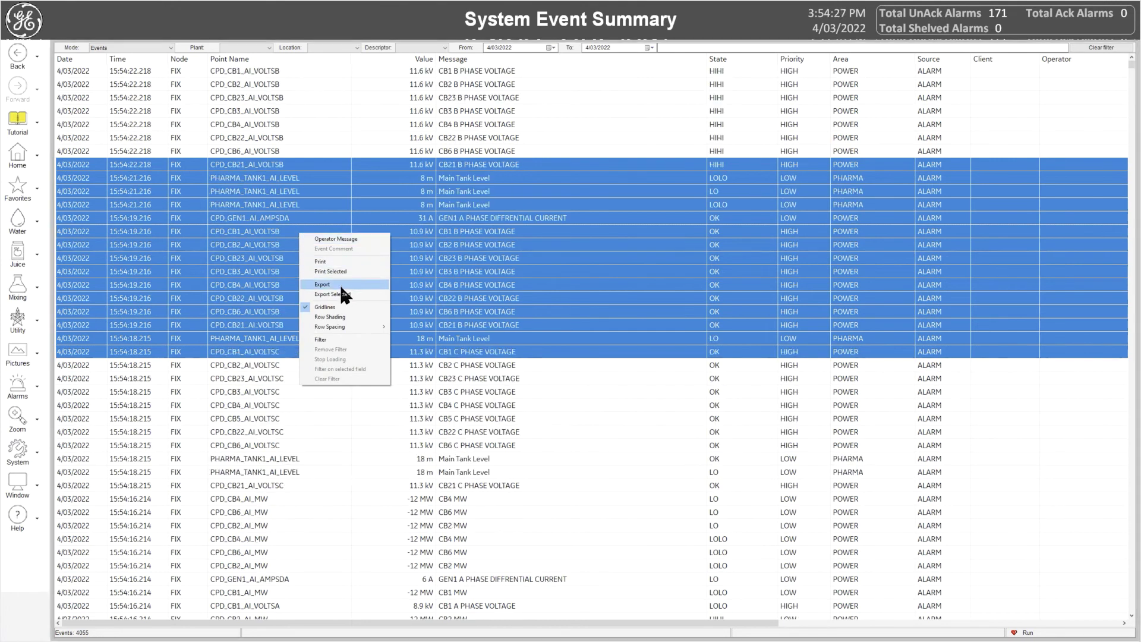
left_click(342, 295)
type("demo.csv")
key("Return")
Open demo.csv in Excel and select the whole sheet
key("alt+Tab")
double_click(368, 186)
left_click(115, 161)
Fit the Excel columns, then place an alarm summary list at the picture's lower left
double_click(148, 161)
left_click(369, 250)
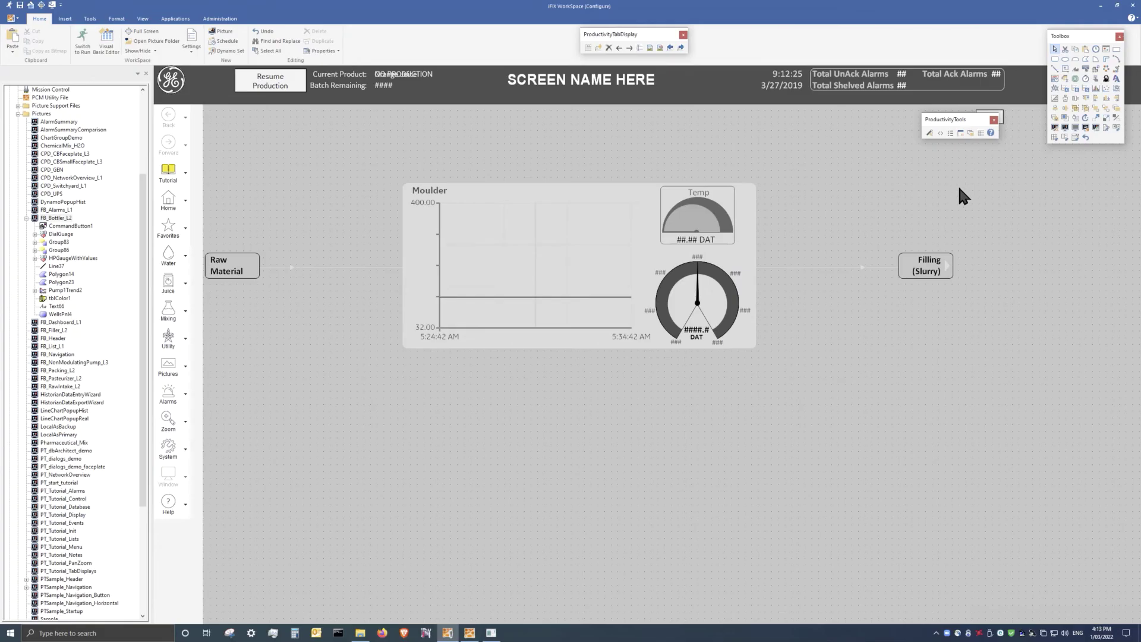
left_click(951, 133)
left_click(420, 435)
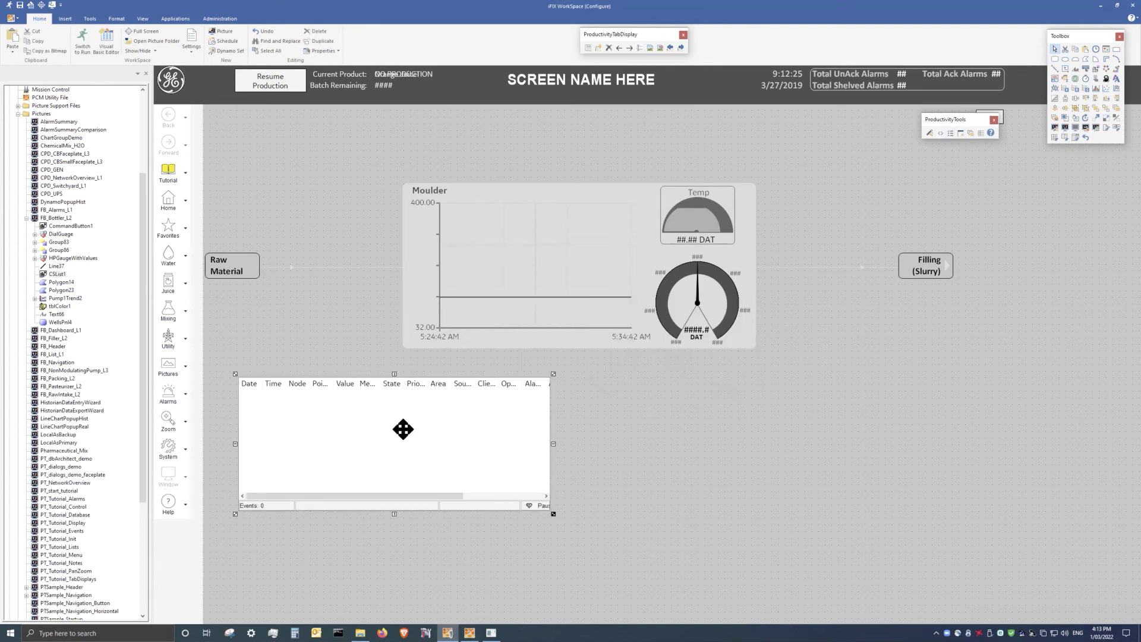
Resize the list into a wide banner just below the Moulder chart
left_click_drag(233, 293, 210, 111)
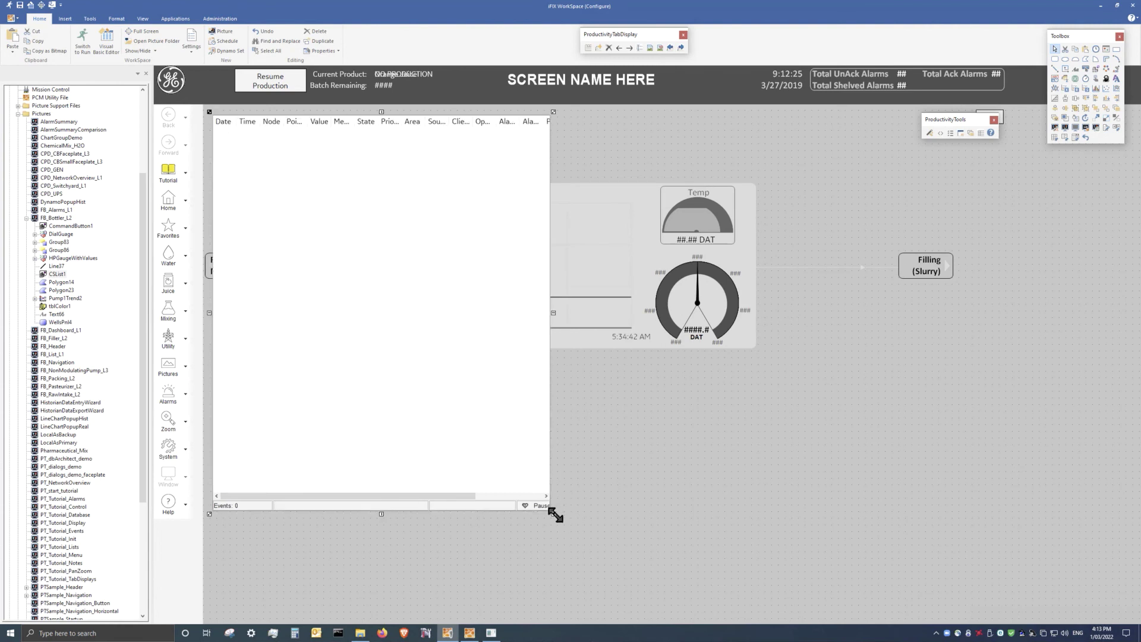
left_click_drag(553, 514, 959, 551)
left_click_drag(585, 111, 596, 429)
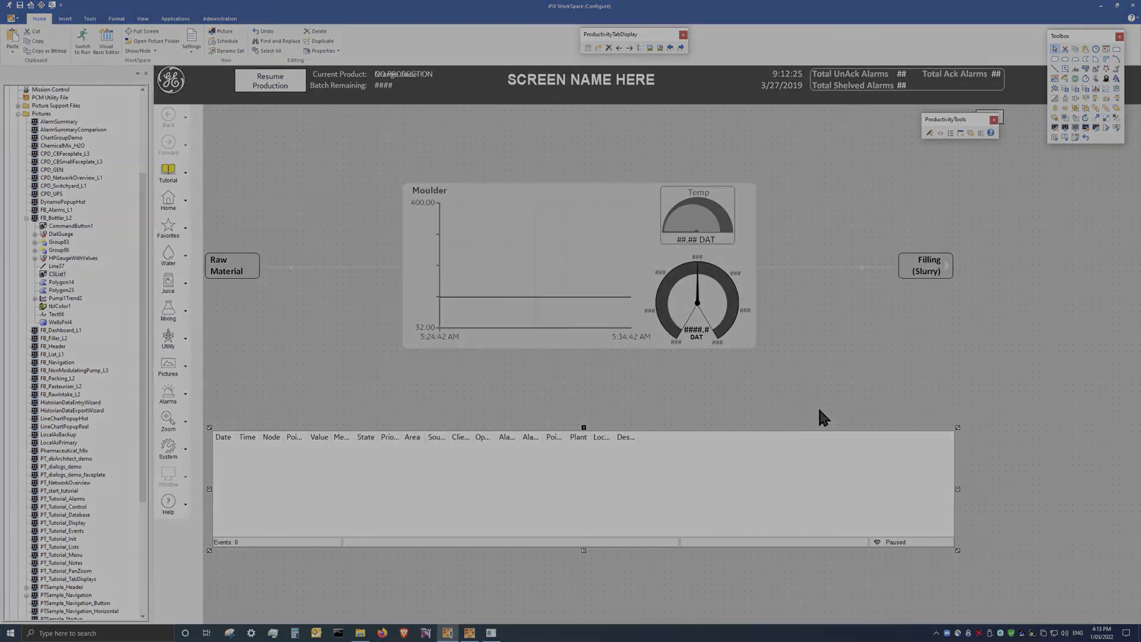